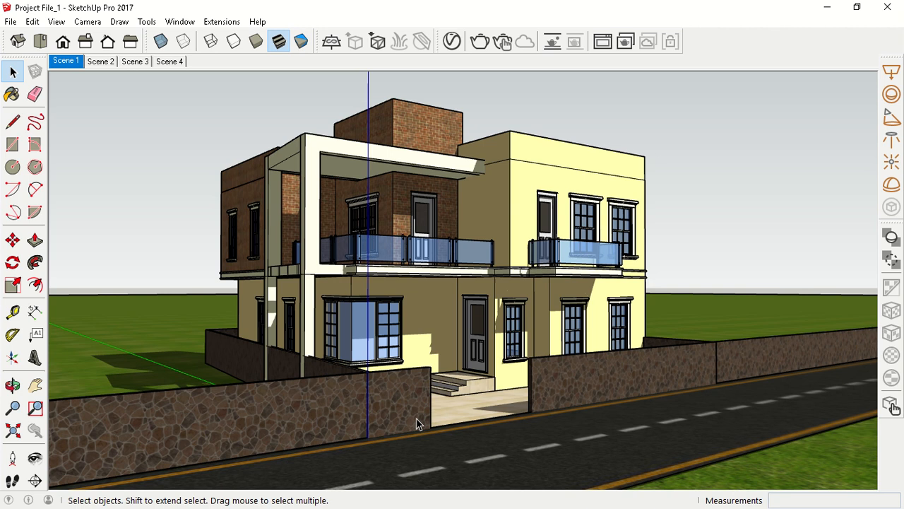
# View the house model in Scene 2, Scene 3 and Scene 4, and return to Scene 1
pyautogui.click(100, 62)
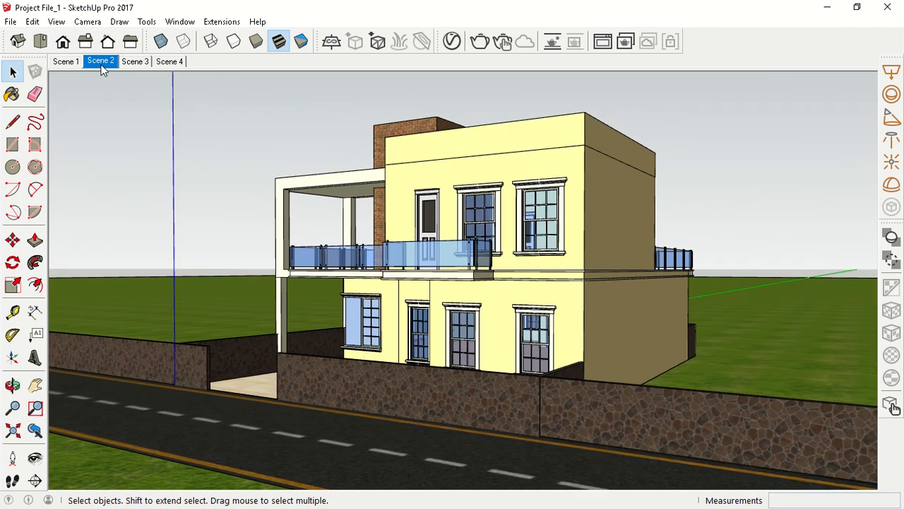
pyautogui.click(135, 62)
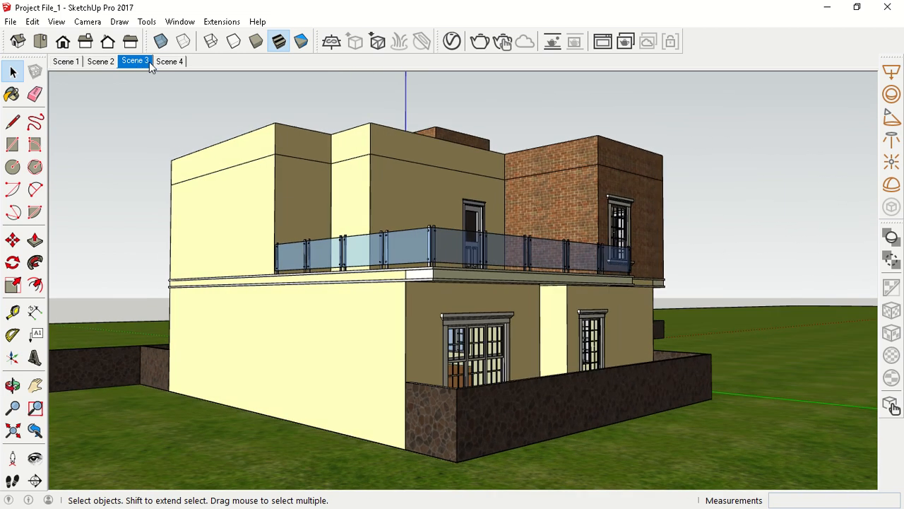
pyautogui.click(164, 61)
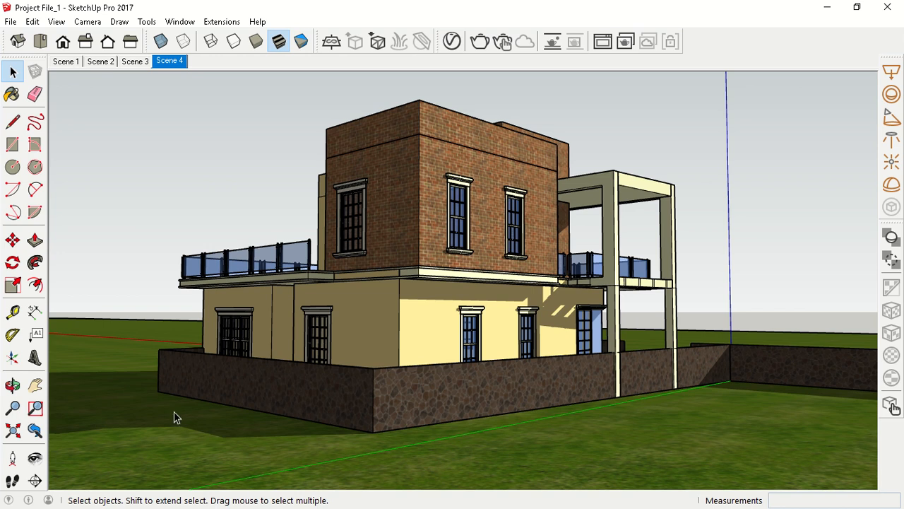
pyautogui.click(55, 63)
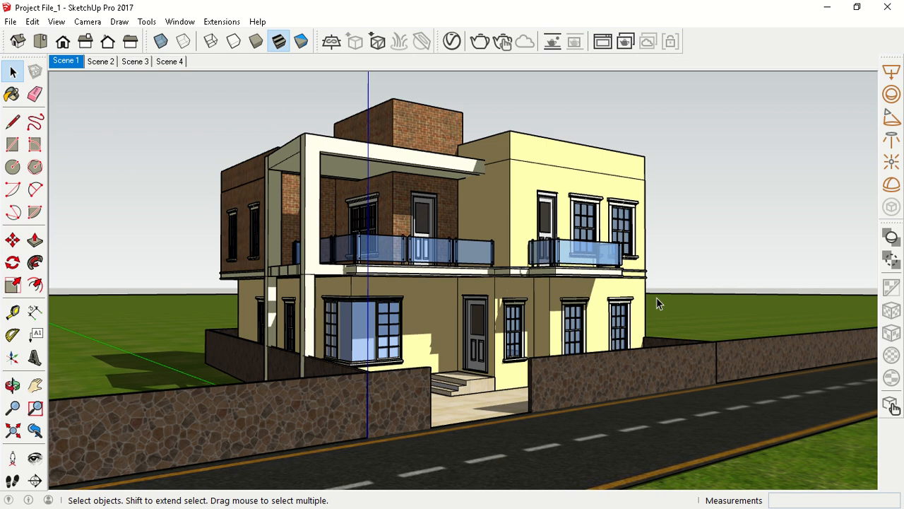
# Open the V-Ray Asset Editor settings and review the Render options, trying out the Progressive switch
pyautogui.click(452, 43)
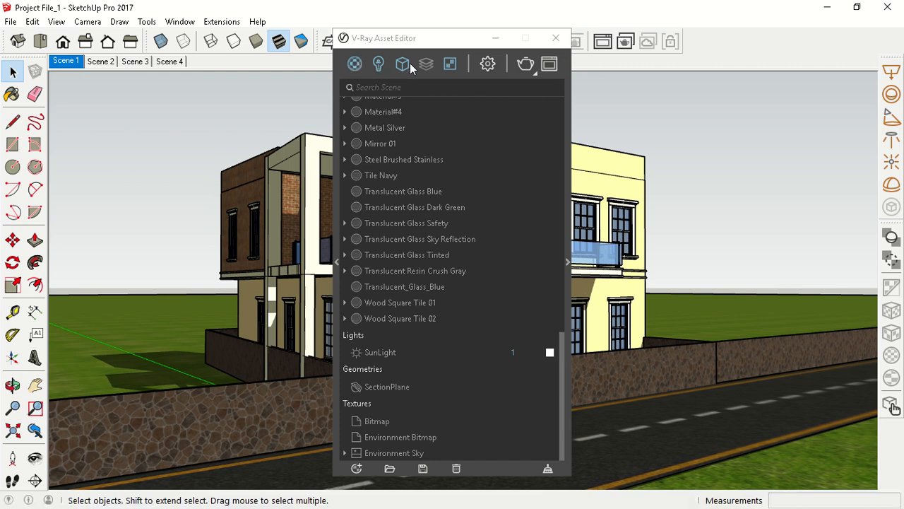
pyautogui.click(485, 68)
pyautogui.click(448, 89)
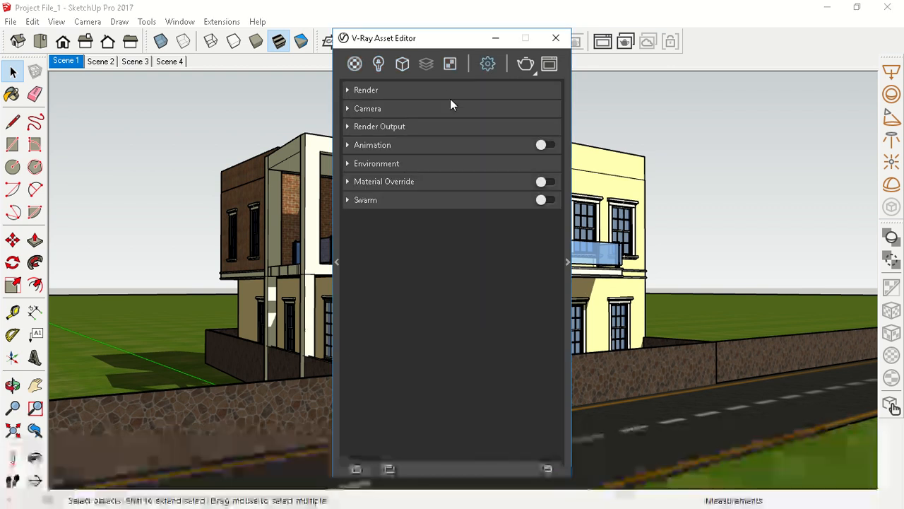
pyautogui.click(415, 92)
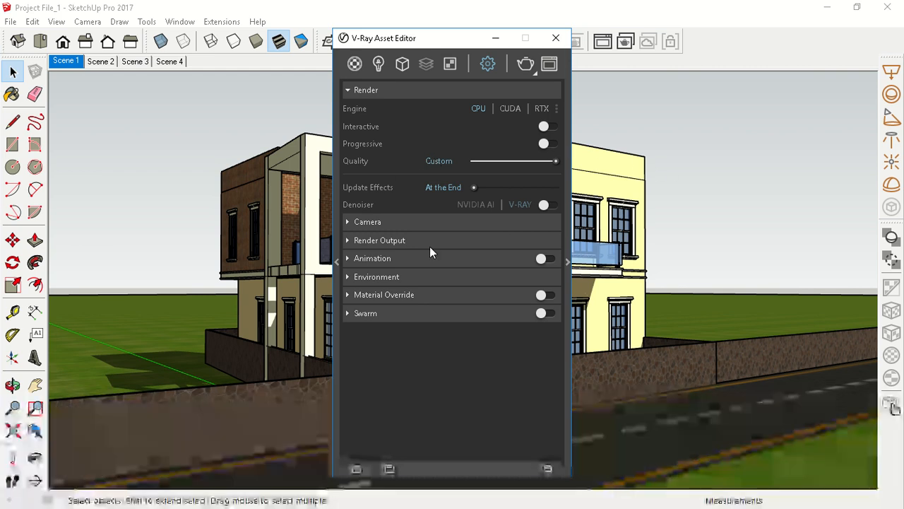
pyautogui.click(545, 144)
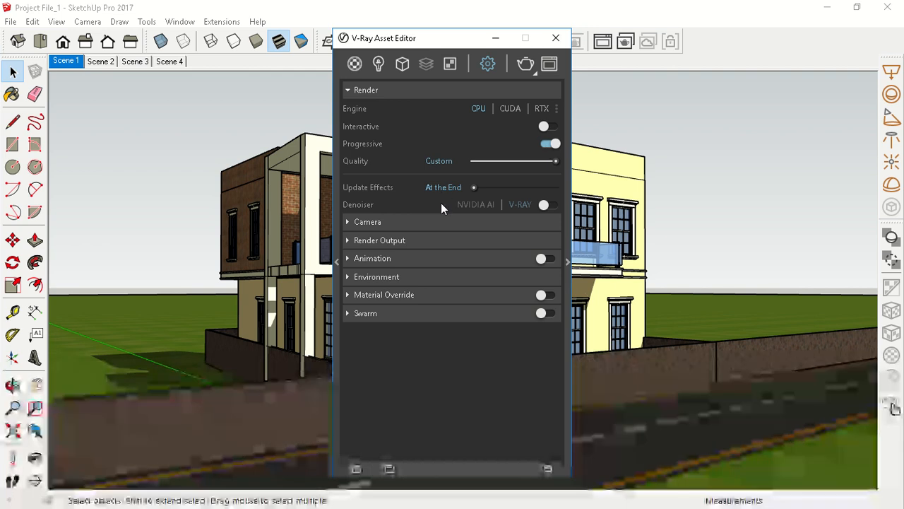
pyautogui.click(431, 90)
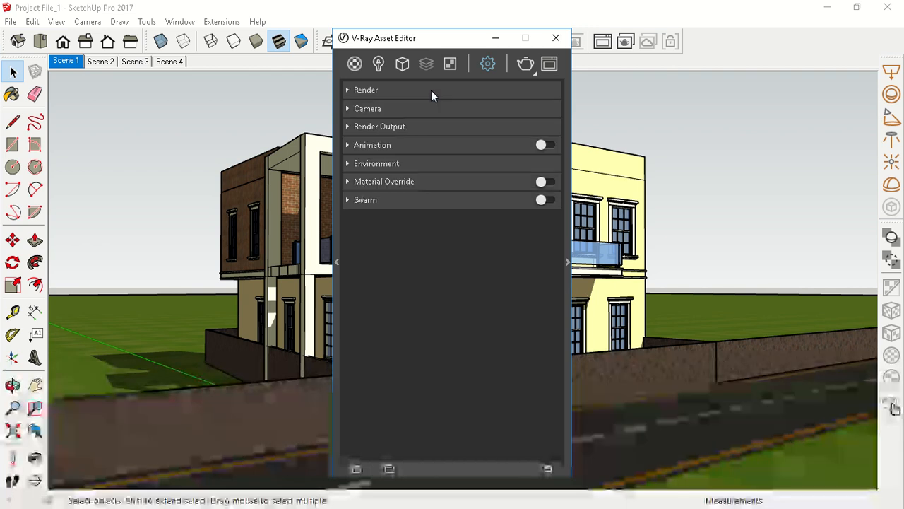
# Examine the Render and Render Output settings, including the image width and height and the available aspect ratios
pyautogui.click(427, 127)
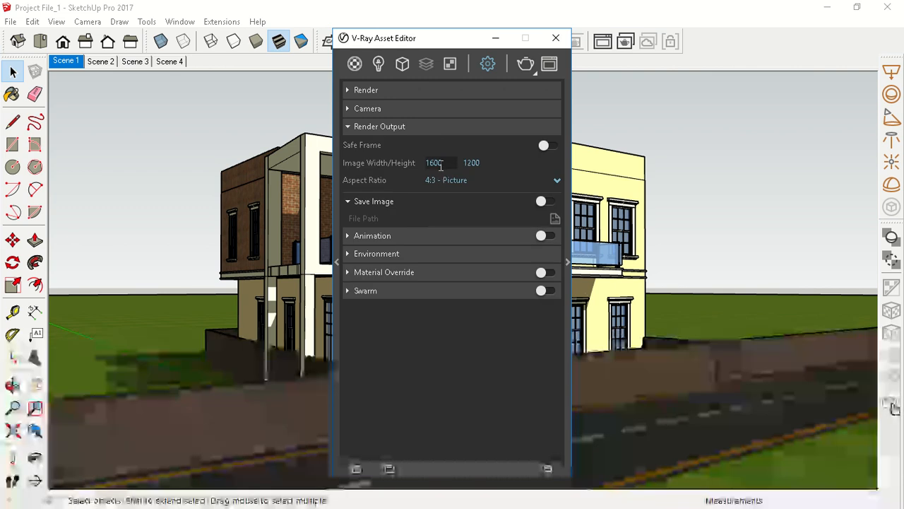
pyautogui.click(424, 91)
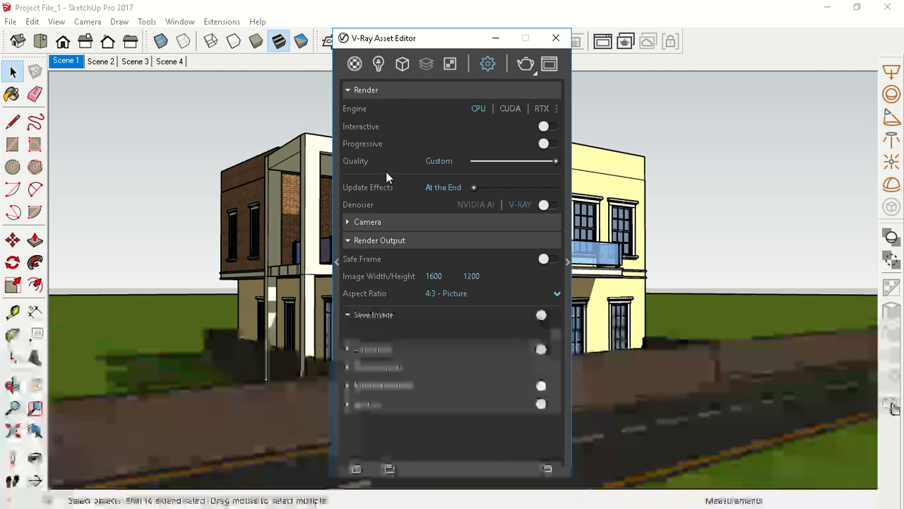
pyautogui.click(390, 92)
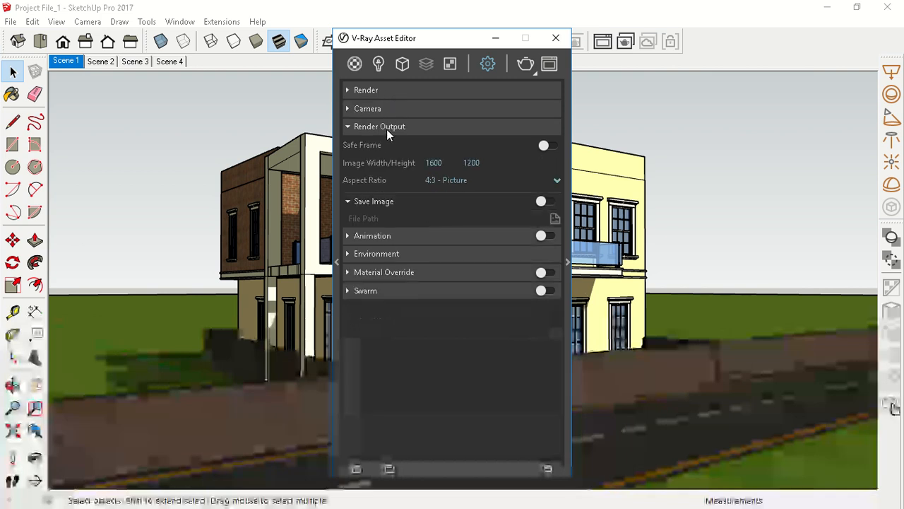
pyautogui.click(428, 162)
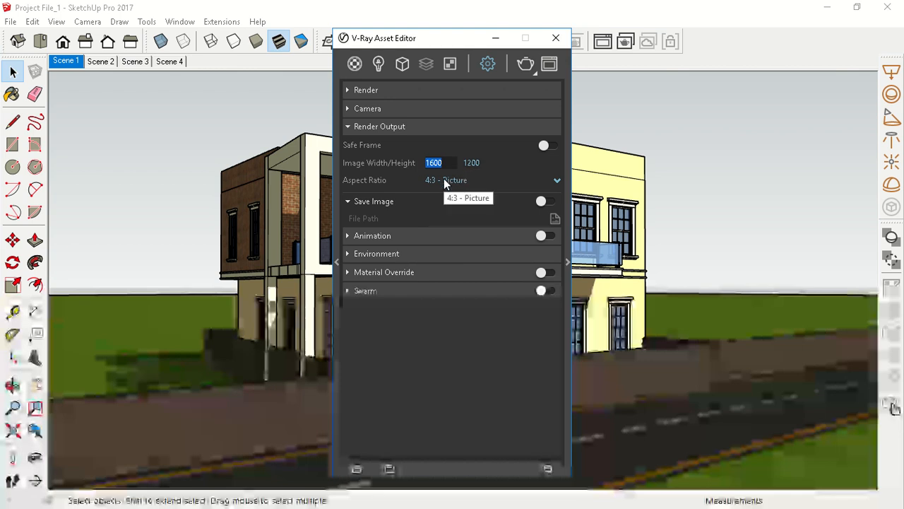
pyautogui.click(443, 180)
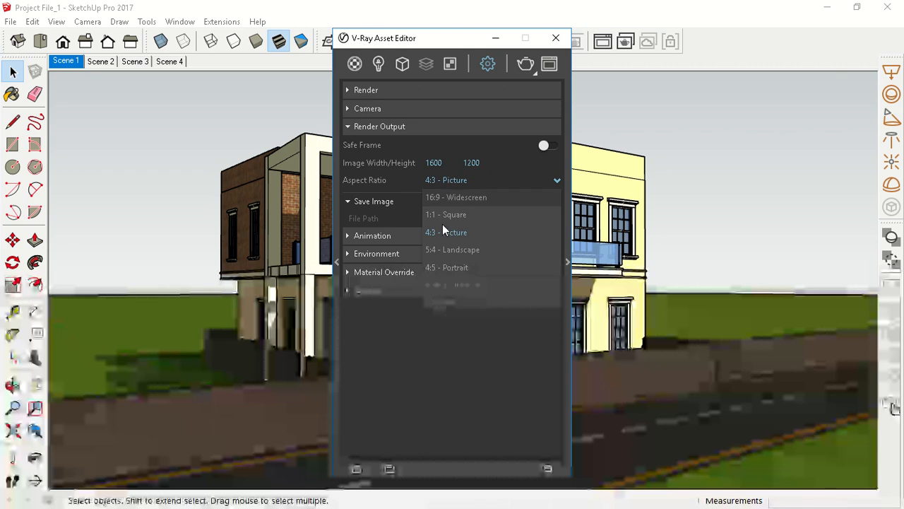
pyautogui.click(440, 349)
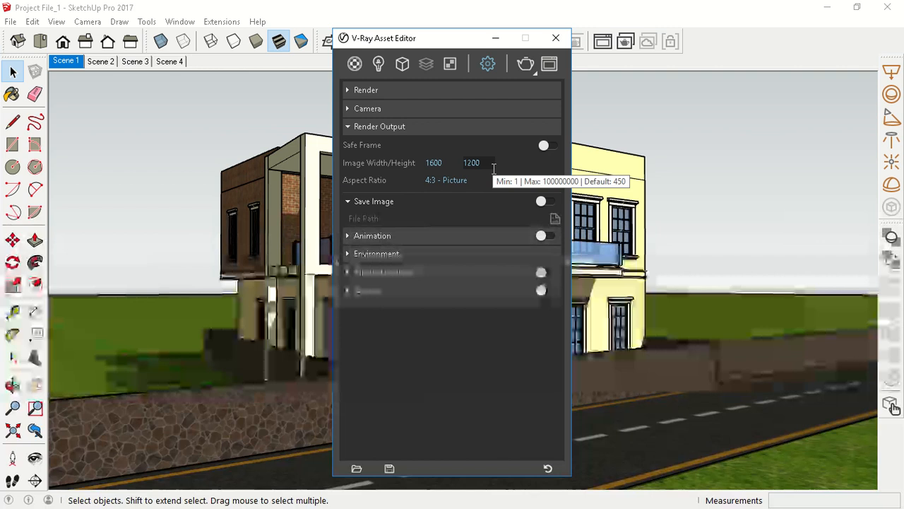
pyautogui.click(442, 130)
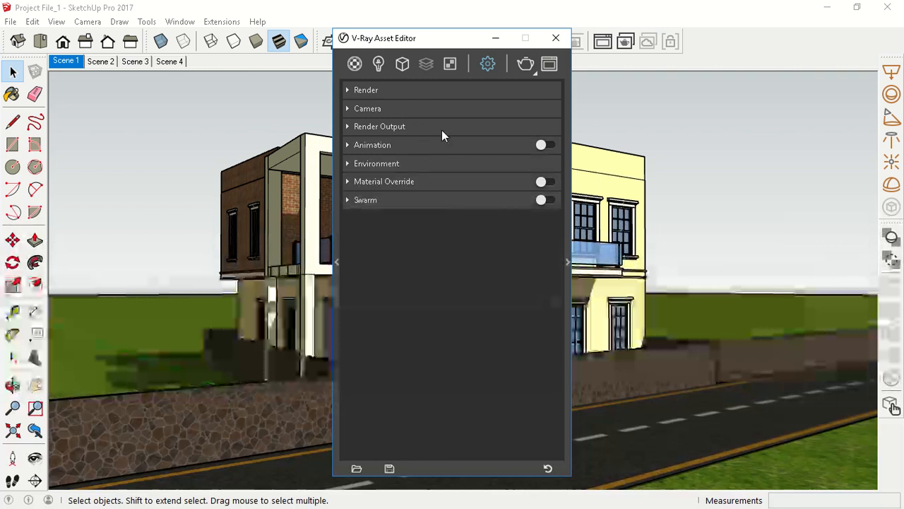
# Try a value of 1 for the environment background, inspect its colour, and set the value back to 80
pyautogui.click(393, 163)
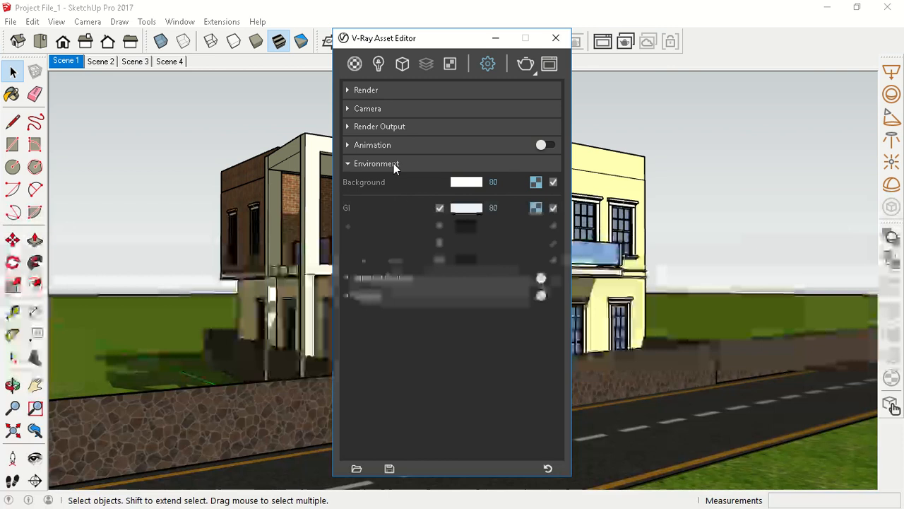
pyautogui.moveTo(499, 182); pyautogui.dragTo(471, 182)
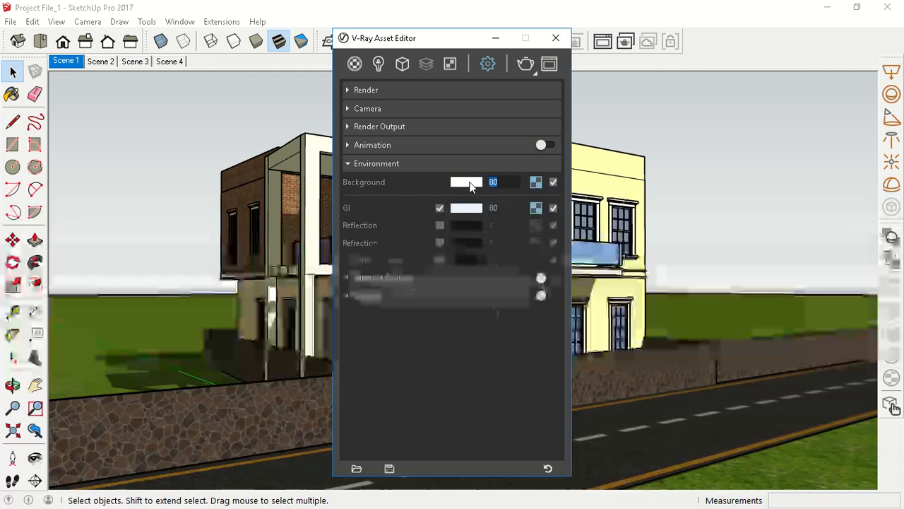
pyautogui.write('1')
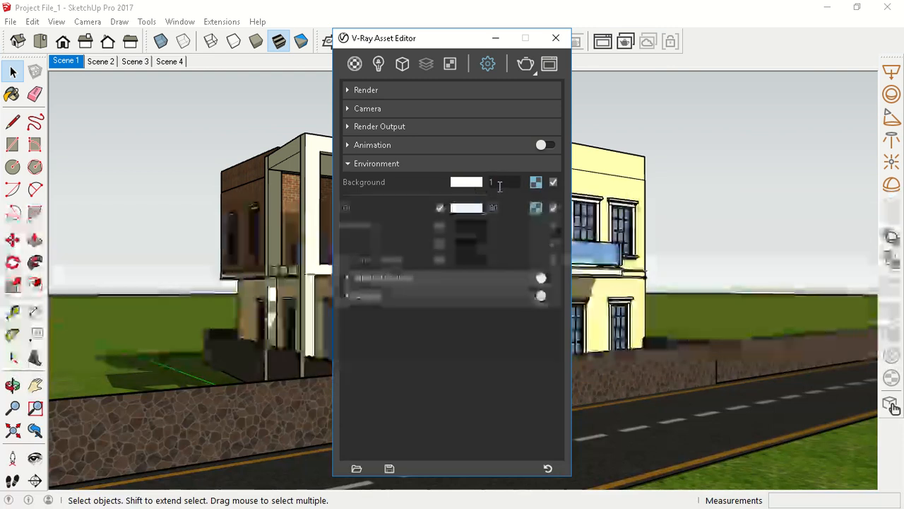
pyautogui.click(469, 183)
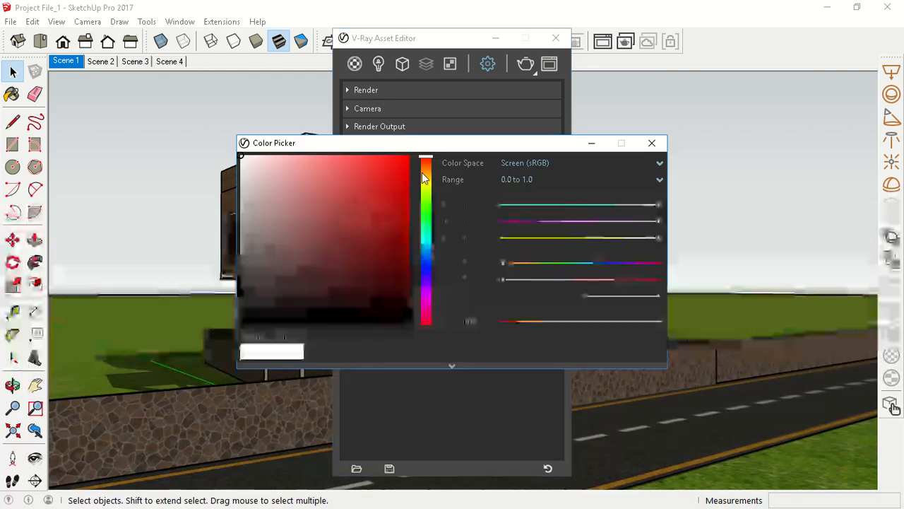
pyautogui.click(651, 142)
pyautogui.click(464, 183)
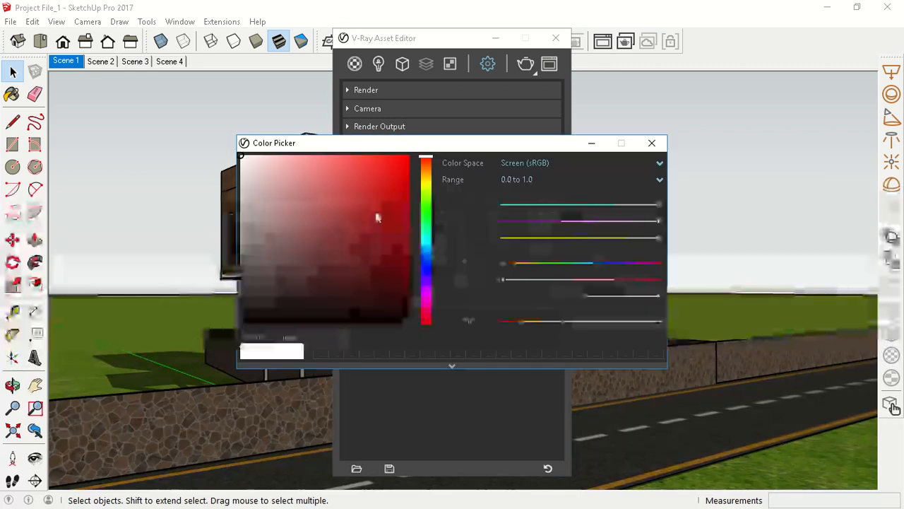
pyautogui.click(652, 145)
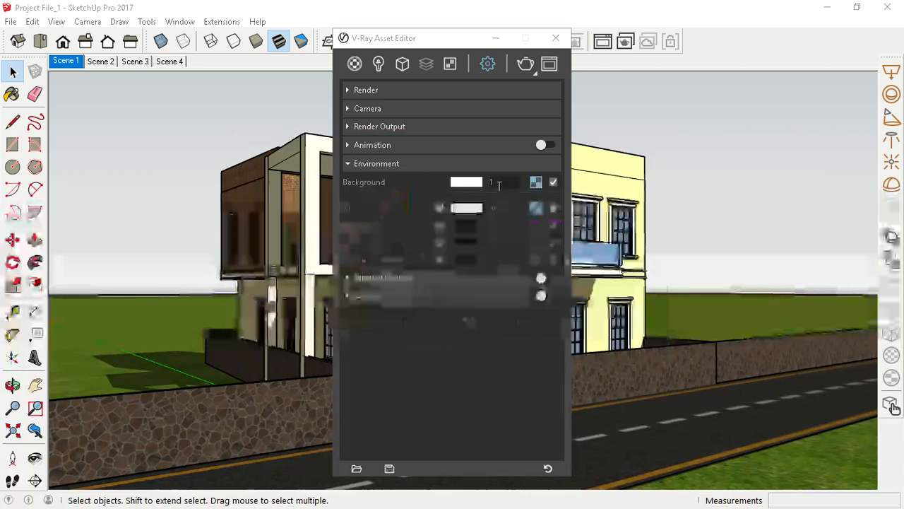
pyautogui.write('80')
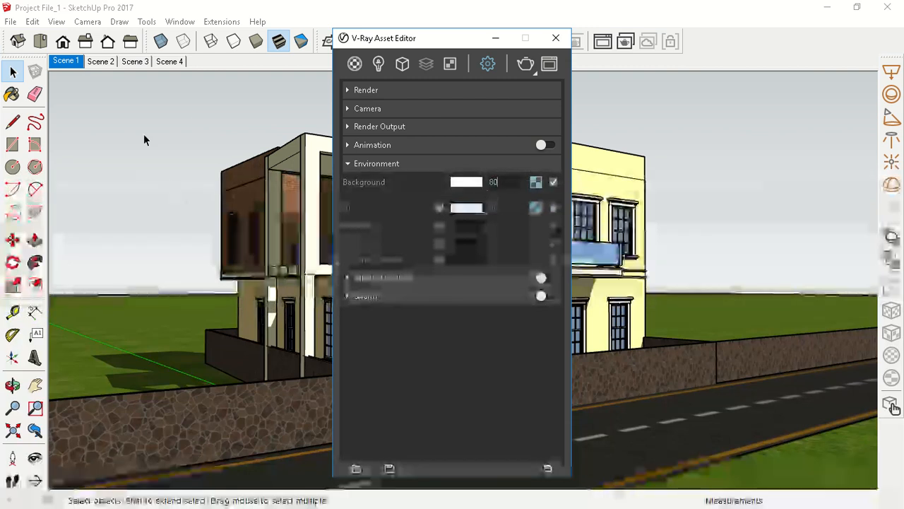
# Load the sky HDRI image from the Materials folder as the environment background bitmap and close its texture details
pyautogui.click(536, 183)
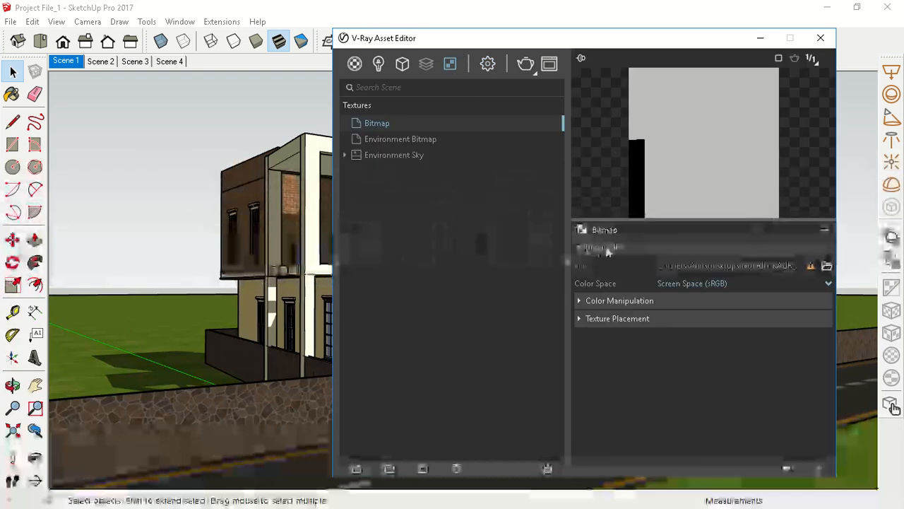
pyautogui.click(827, 267)
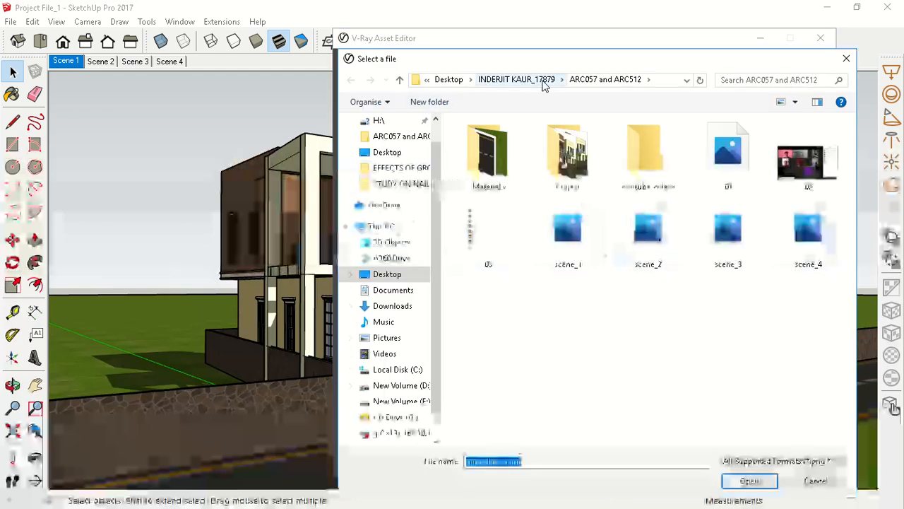
pyautogui.click(485, 156)
pyautogui.doubleClick(485, 155)
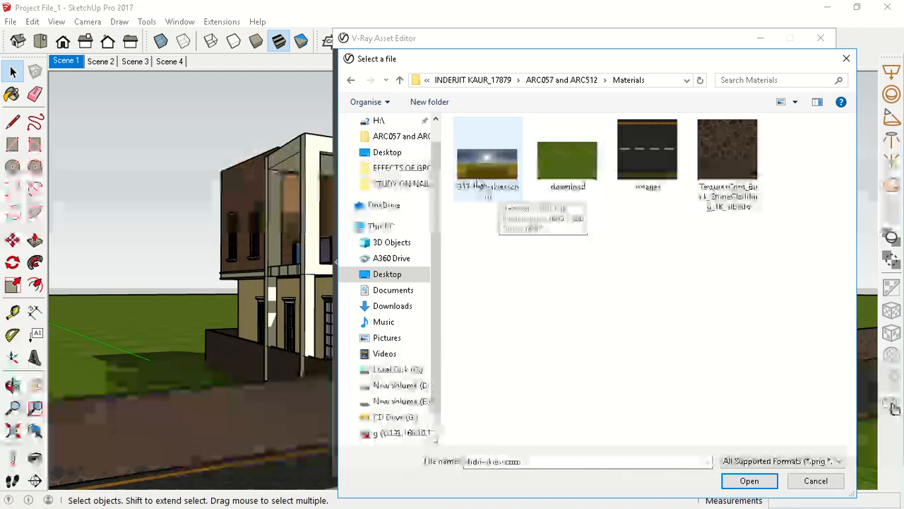
pyautogui.click(772, 483)
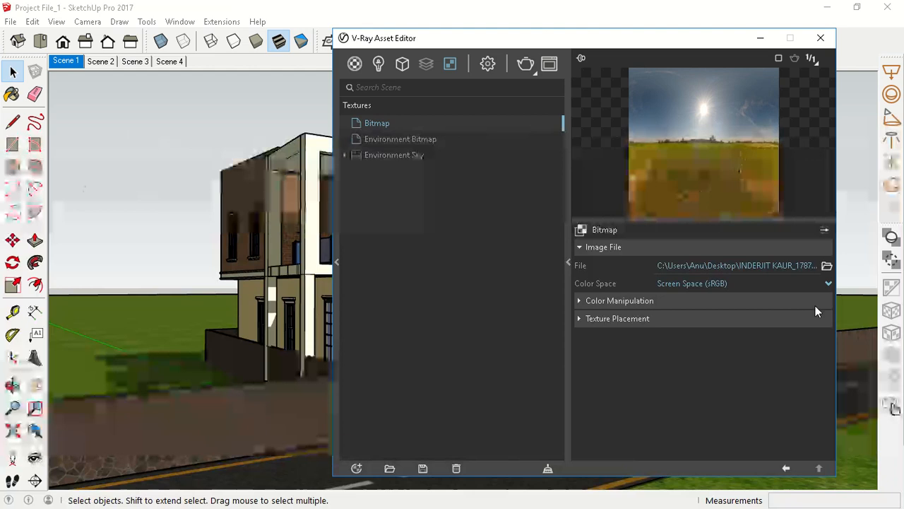
pyautogui.click(806, 246)
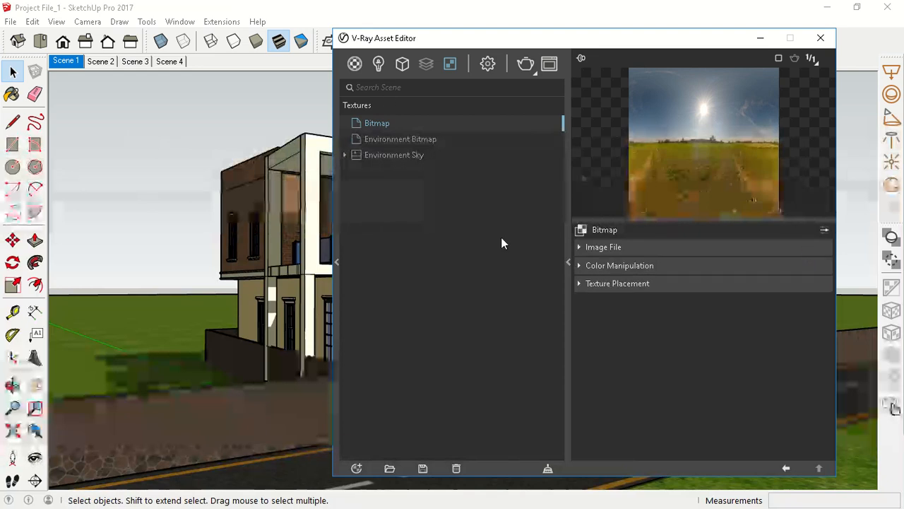
pyautogui.click(786, 469)
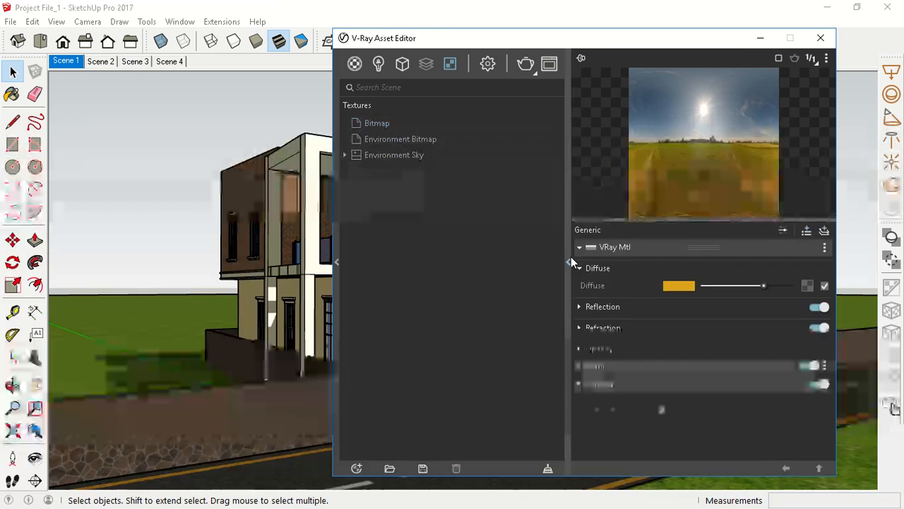
pyautogui.click(569, 263)
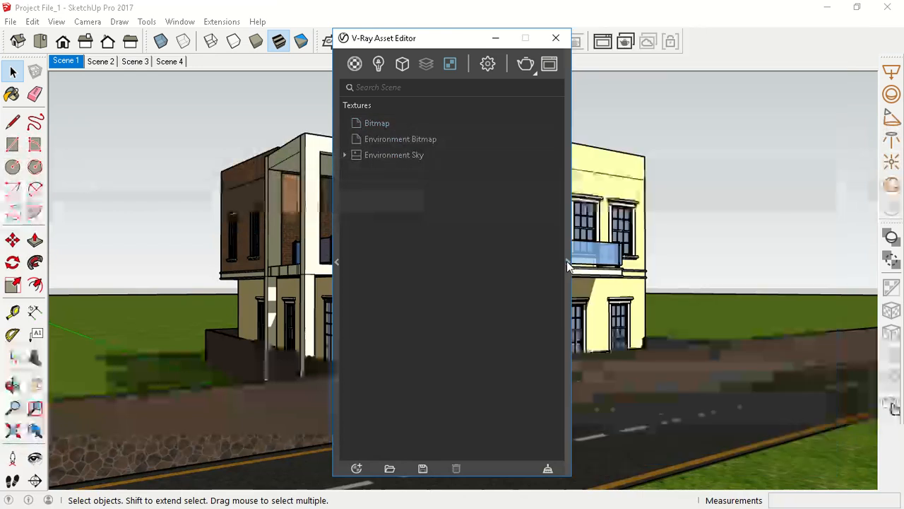
# Return to the render settings and check the GI value in the Environment section
pyautogui.click(484, 68)
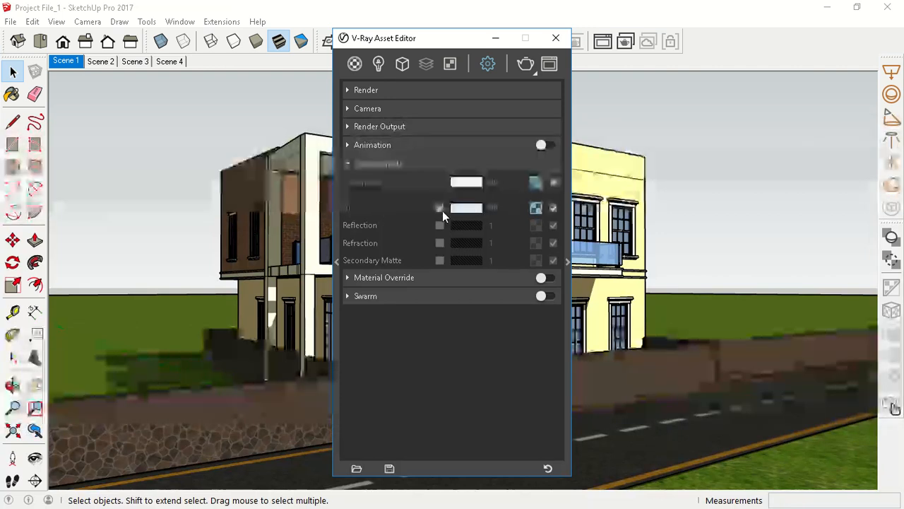
pyautogui.doubleClick(489, 207)
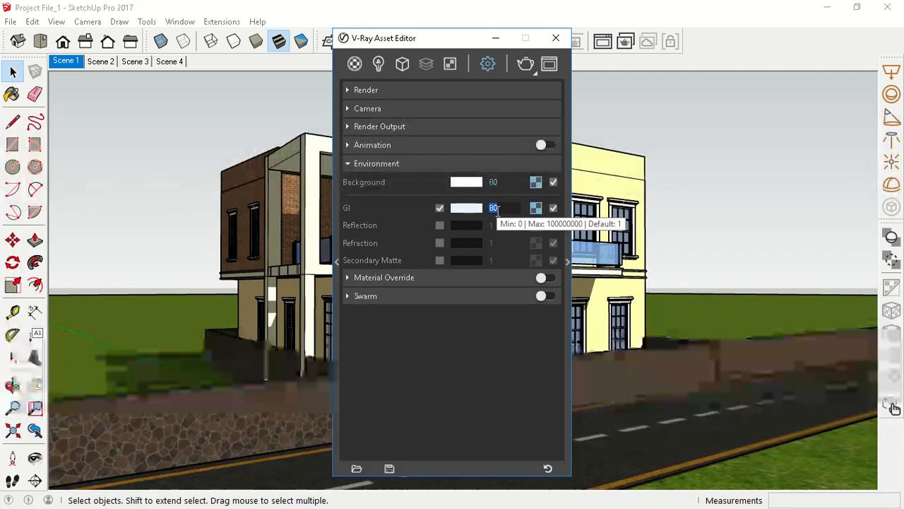
pyautogui.click(455, 165)
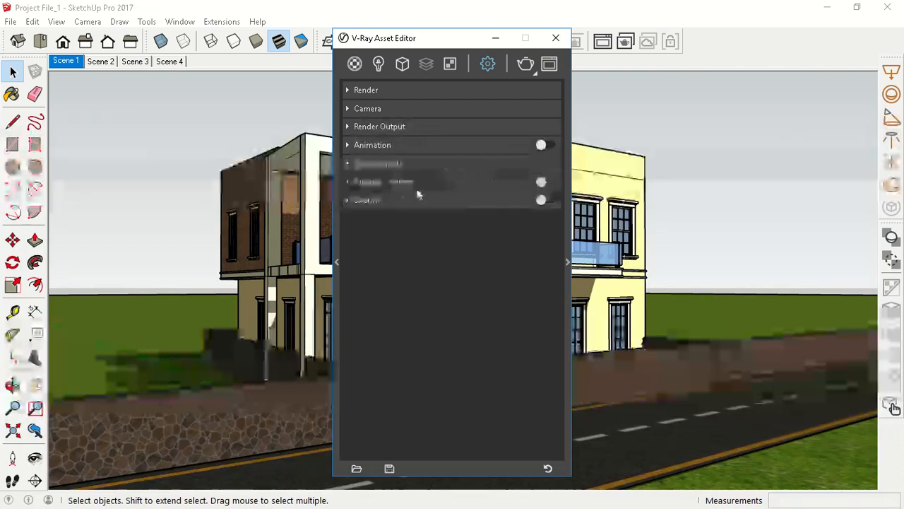
# Show the advanced render settings and review the Quality values under Render Parameters
pyautogui.click(567, 261)
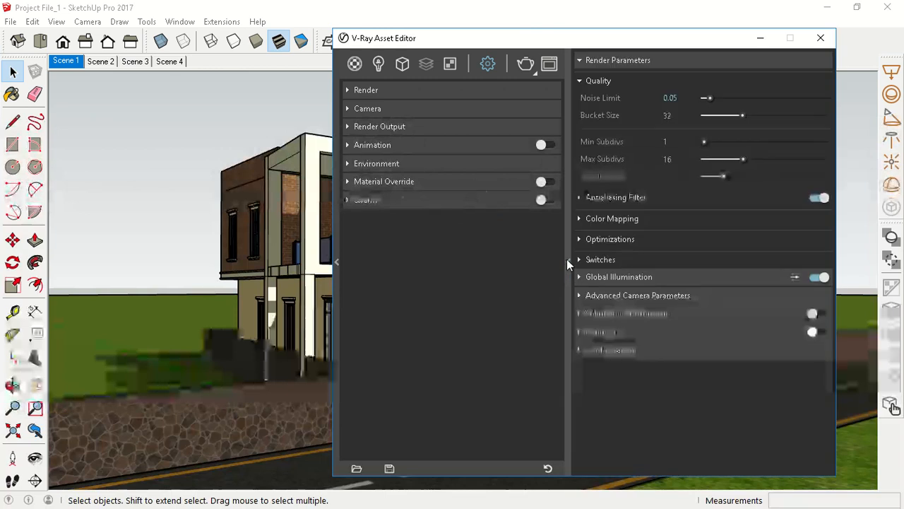
pyautogui.click(618, 80)
pyautogui.click(621, 61)
pyautogui.click(622, 61)
pyautogui.click(633, 81)
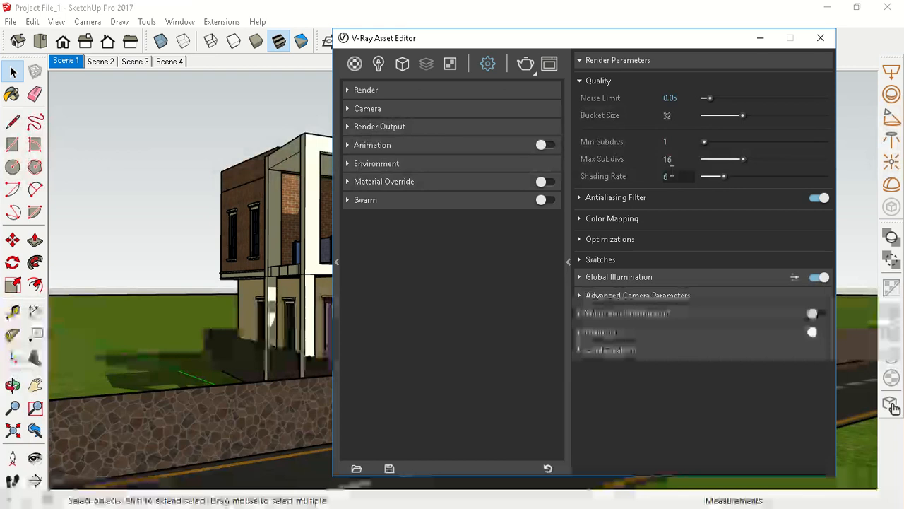
# Collapse Render Parameters and expand Global Illumination with its advanced settings shown to review the Primary Rays and Secondary Rays options
pyautogui.click(656, 80)
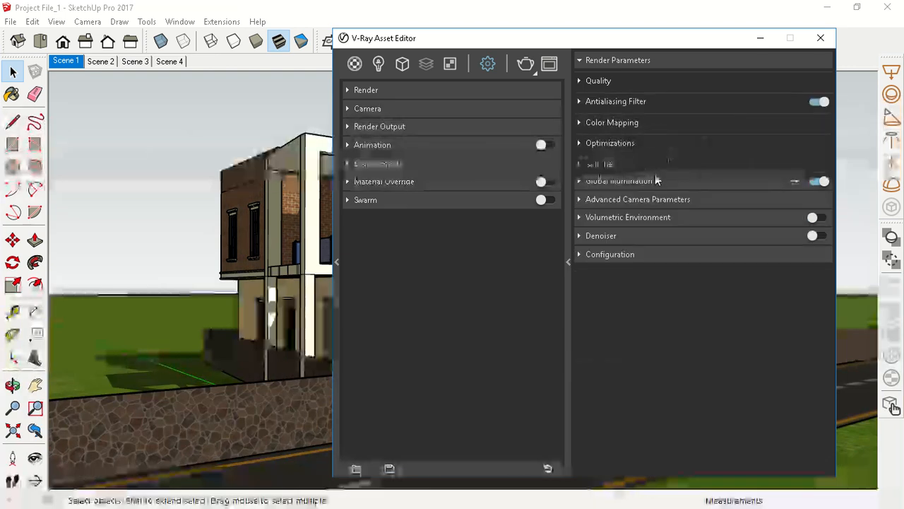
pyautogui.click(632, 59)
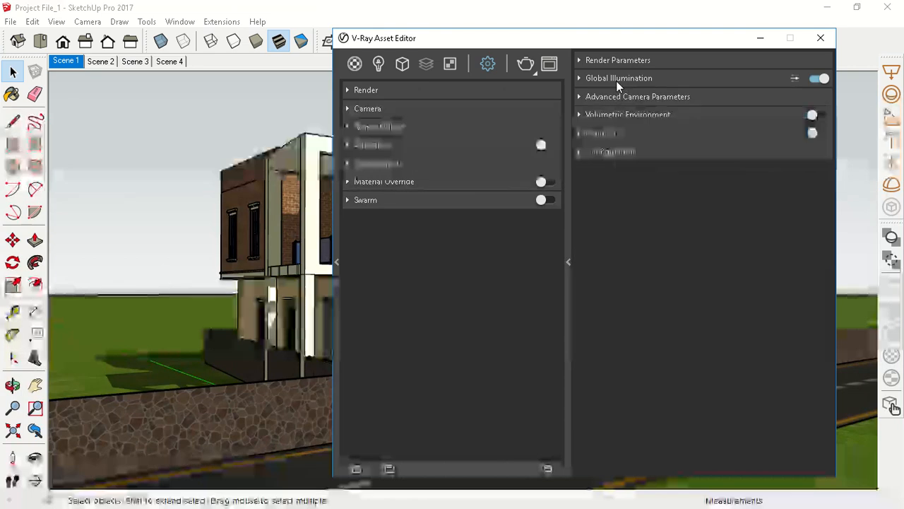
pyautogui.click(616, 79)
pyautogui.click(796, 79)
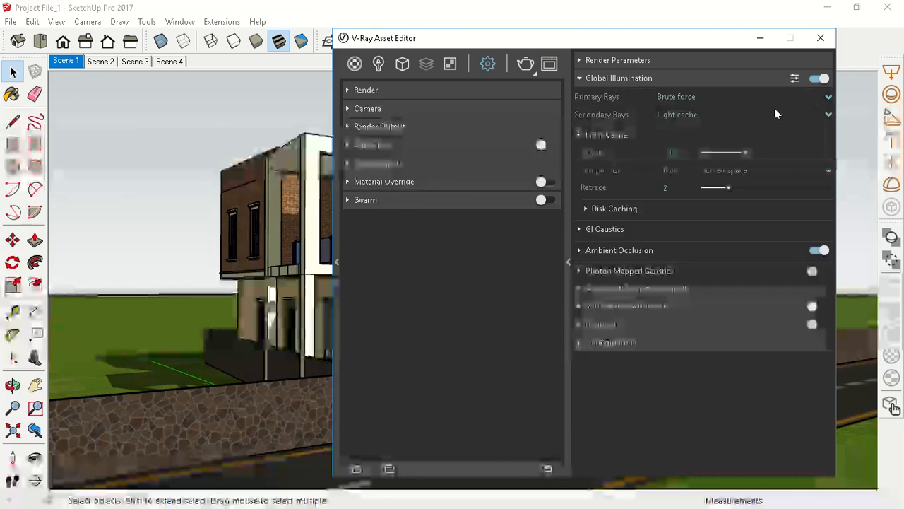
pyautogui.click(797, 79)
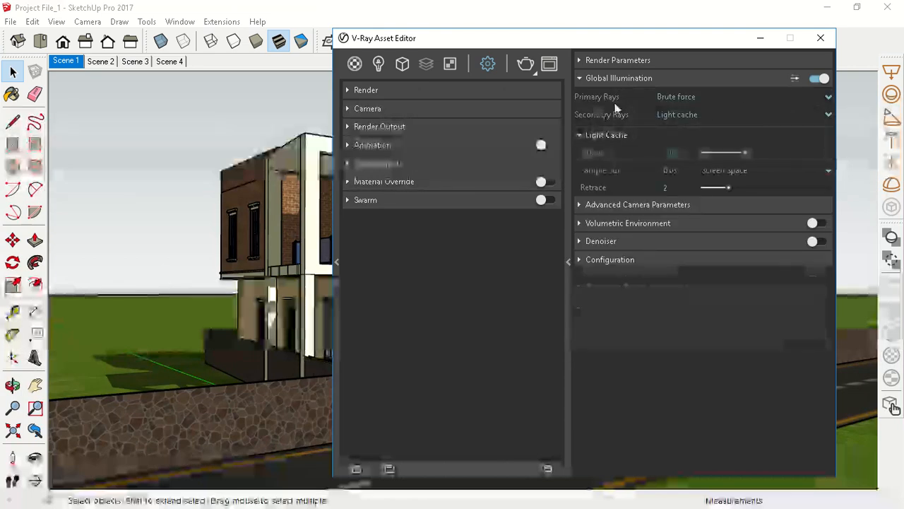
pyautogui.click(795, 79)
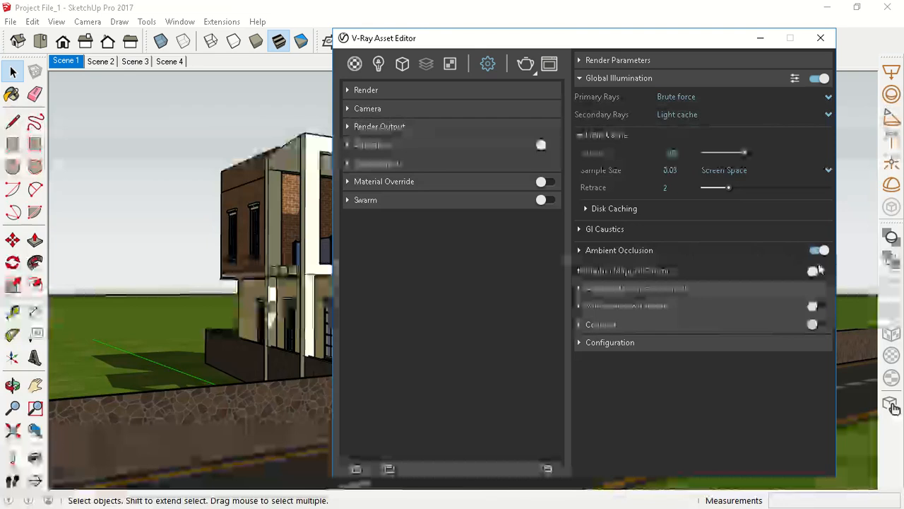
# Review the Ambient Occlusion settings, and collapse the Light Cache and Global Illumination sections
pyautogui.click(642, 250)
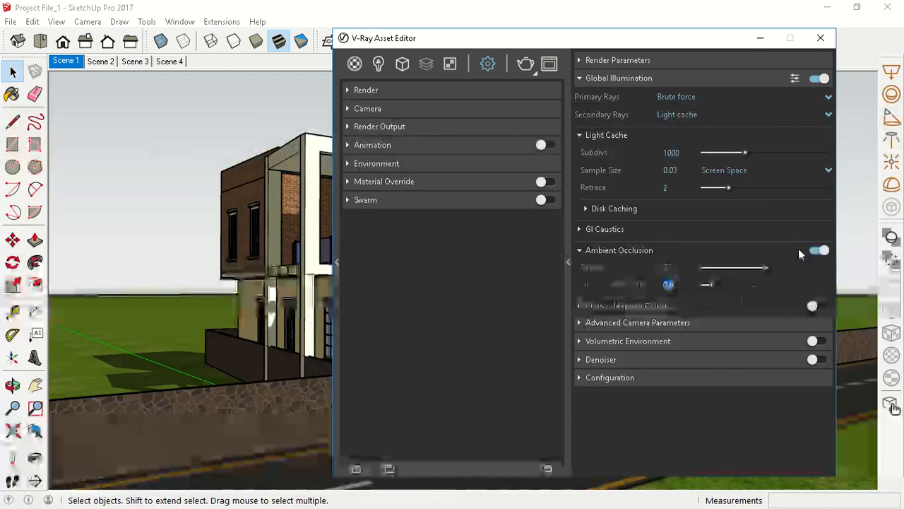
pyautogui.click(647, 253)
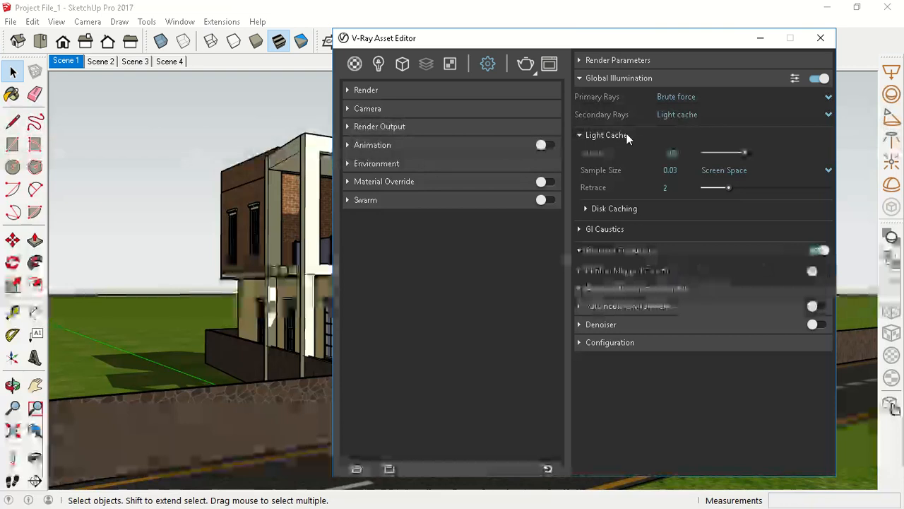
pyautogui.click(608, 135)
pyautogui.click(624, 79)
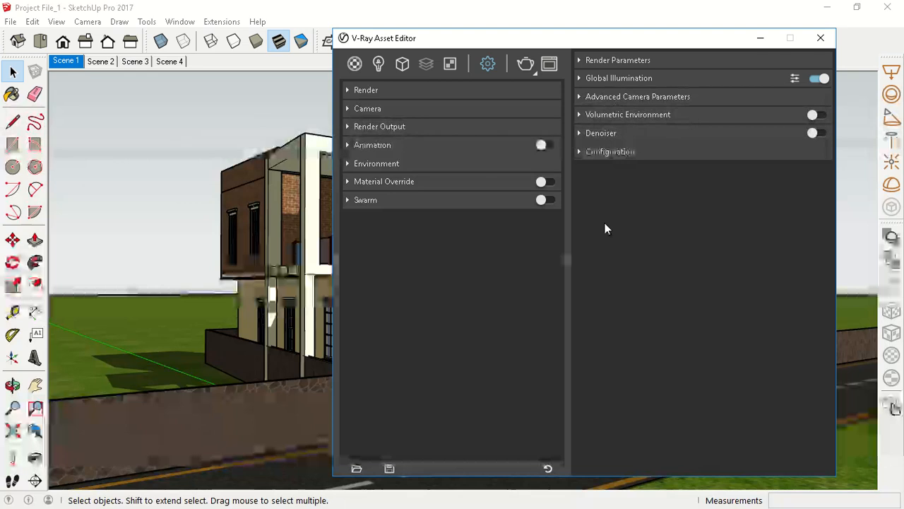
# Render Scene 1 with V-Ray, and close the V-Ray Asset Editor
pyautogui.click(523, 66)
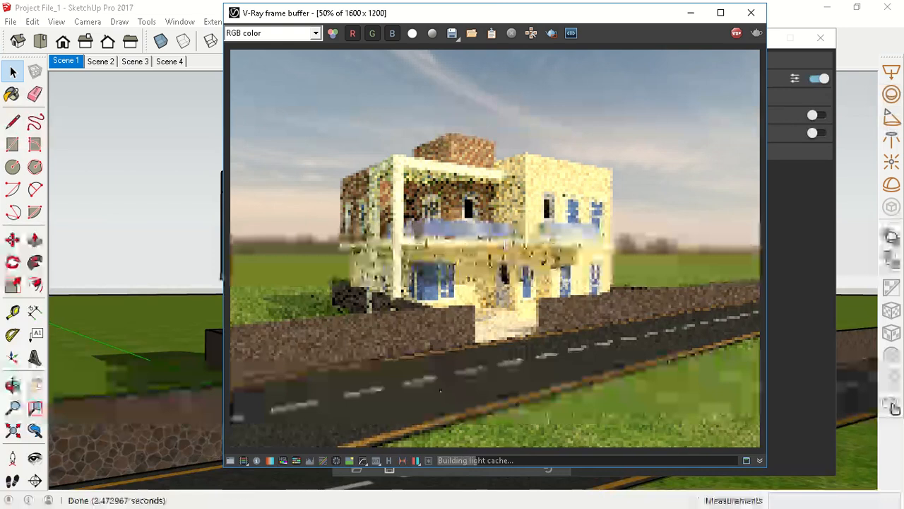
pyautogui.click(89, 76)
pyautogui.click(573, 162)
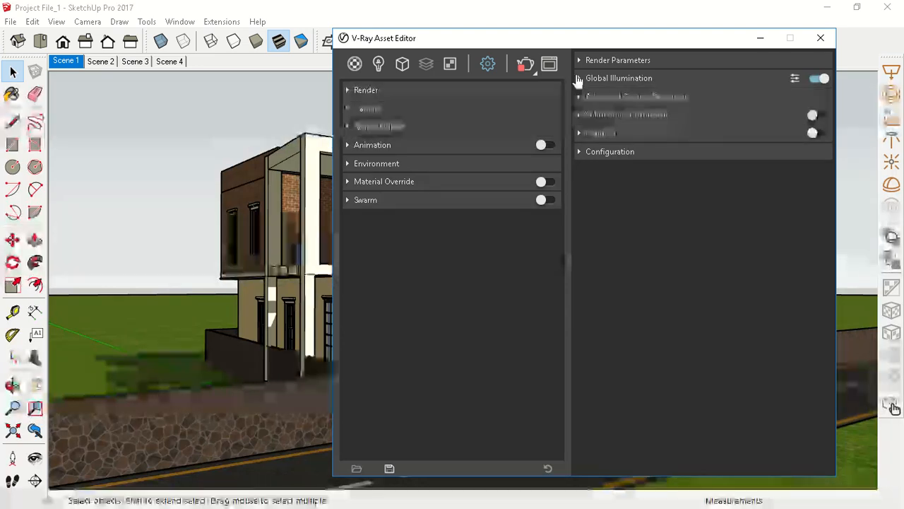
pyautogui.click(820, 38)
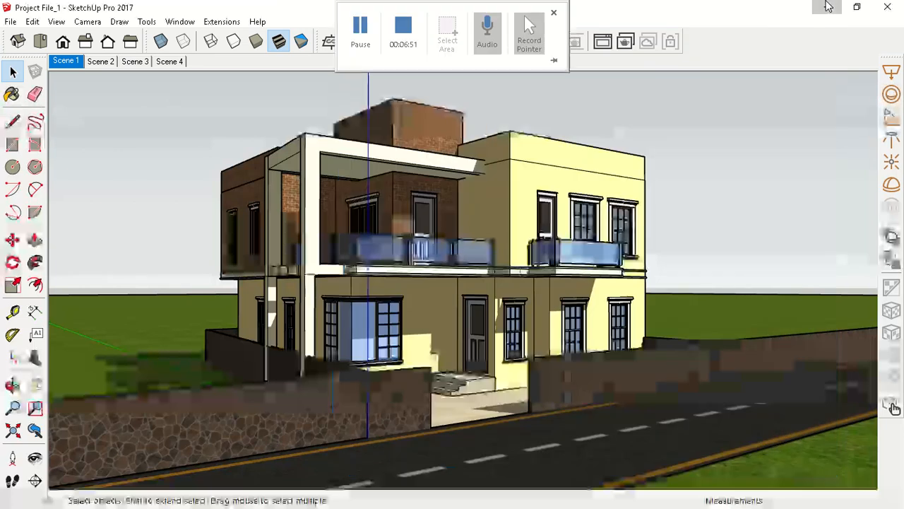
# Minimise SketchUp and open the scene_1 image from the ARC057 and ARC512 folder in Photos
pyautogui.click(826, 7)
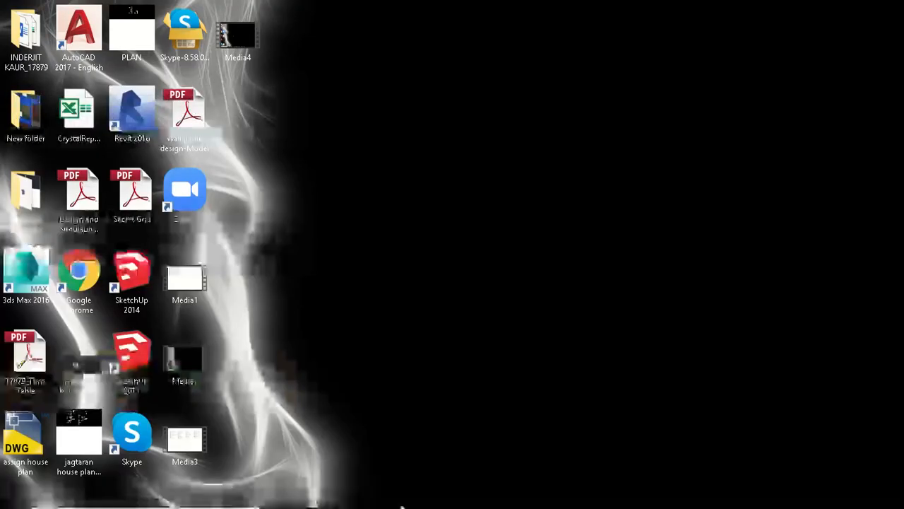
pyautogui.doubleClick(30, 59)
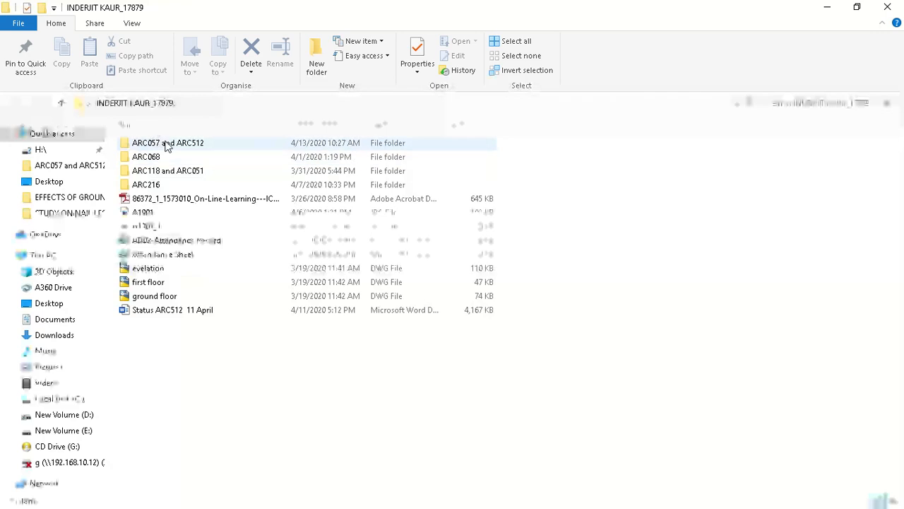
pyautogui.doubleClick(166, 144)
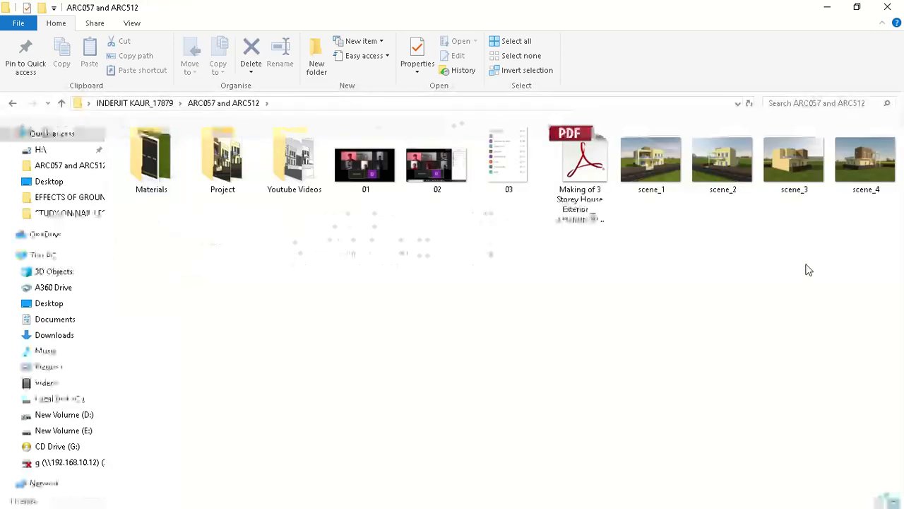
pyautogui.click(642, 180)
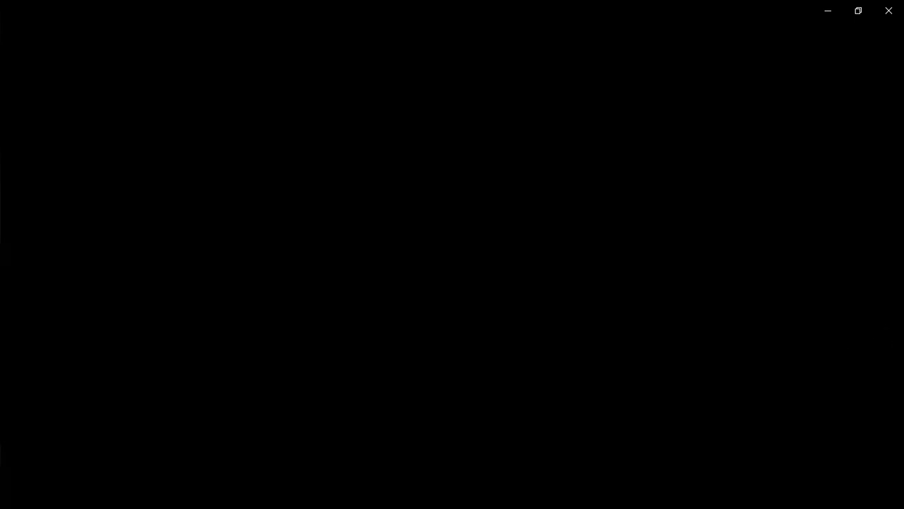
pyautogui.moveTo(407, 6)
pyautogui.moveTo(353, 2)
pyautogui.click(363, 24)
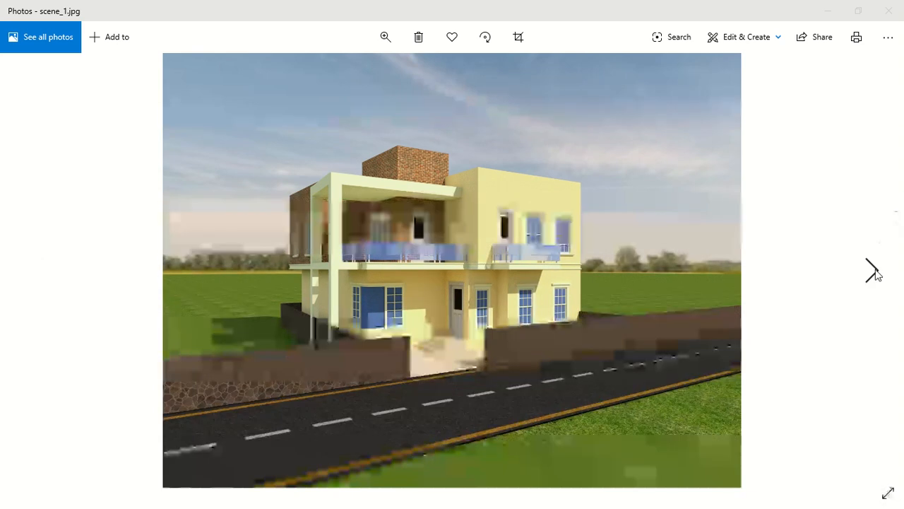
# Browse the rendered images scene_2, scene_3 and scene_4, and return to scene_1
pyautogui.click(873, 272)
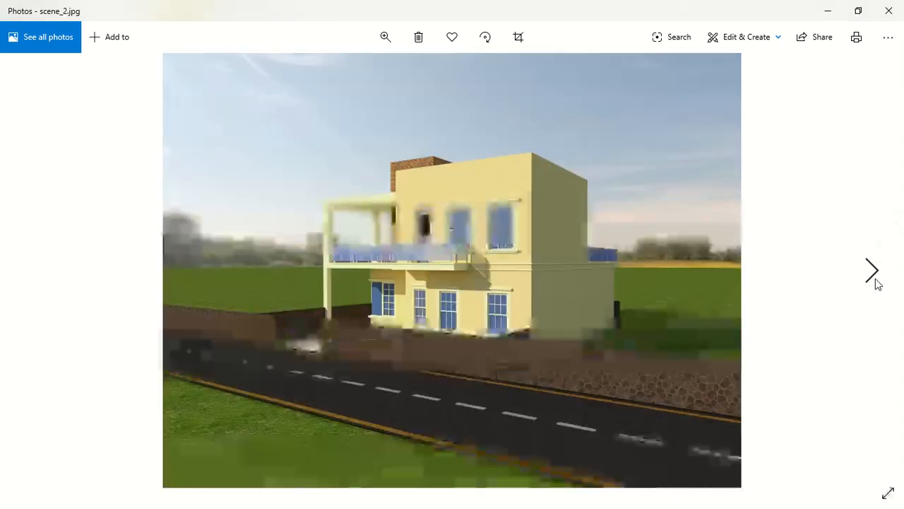
pyautogui.click(876, 282)
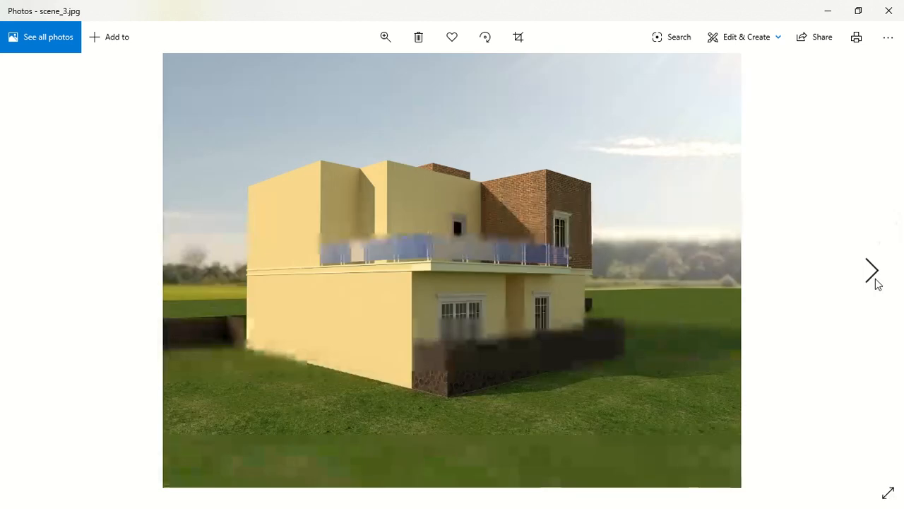
pyautogui.click(876, 283)
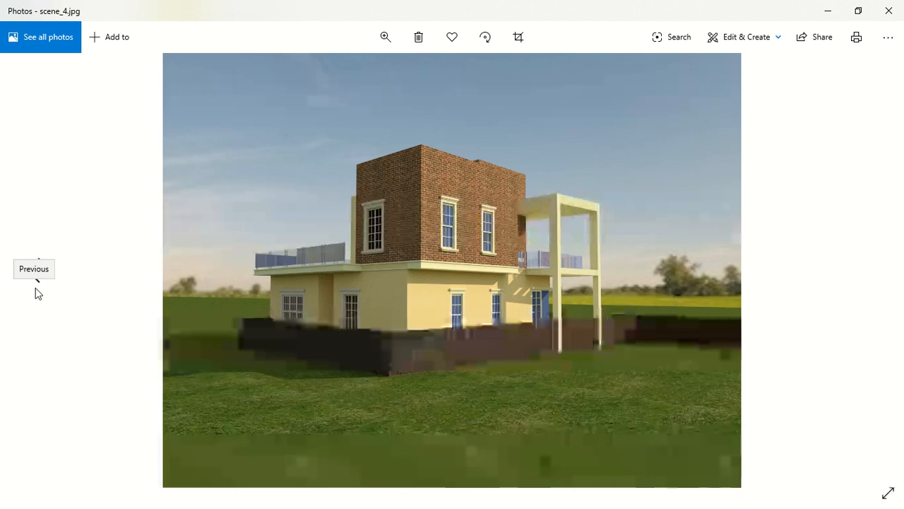
pyautogui.click(35, 289)
pyautogui.click(35, 288)
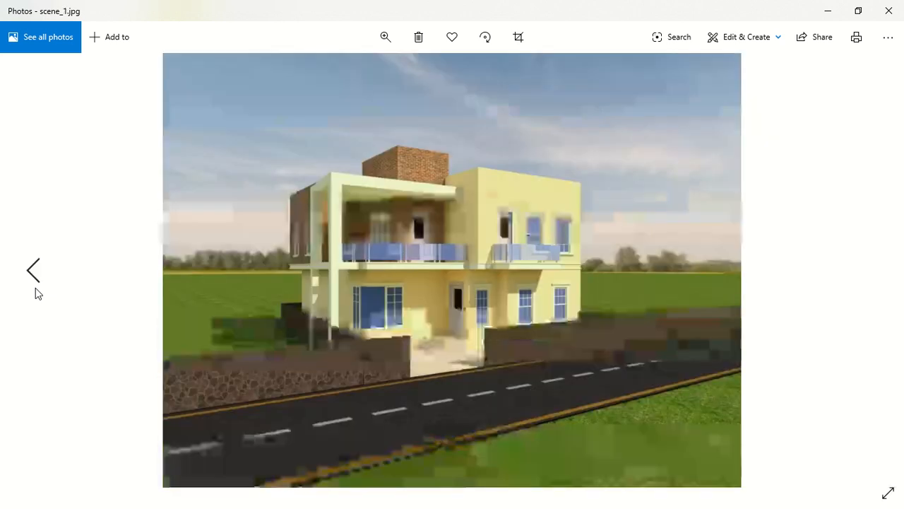
pyautogui.click(35, 287)
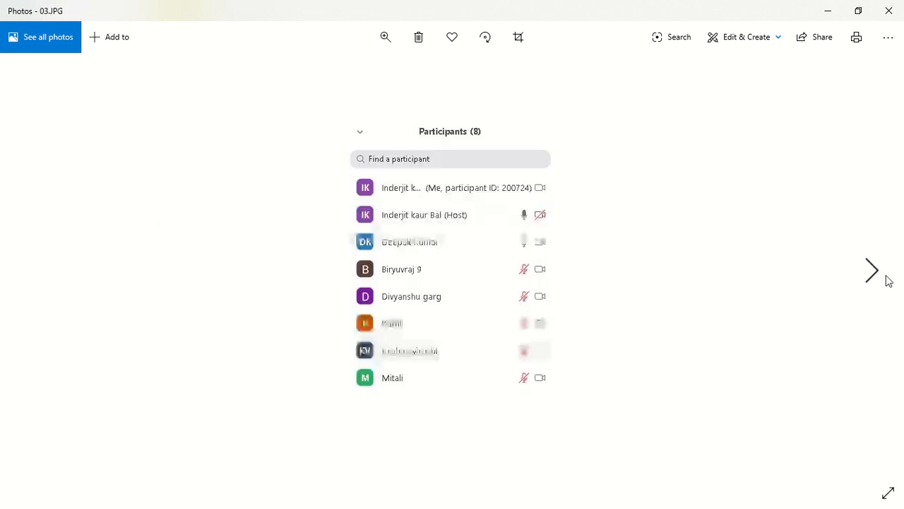
pyautogui.click(887, 280)
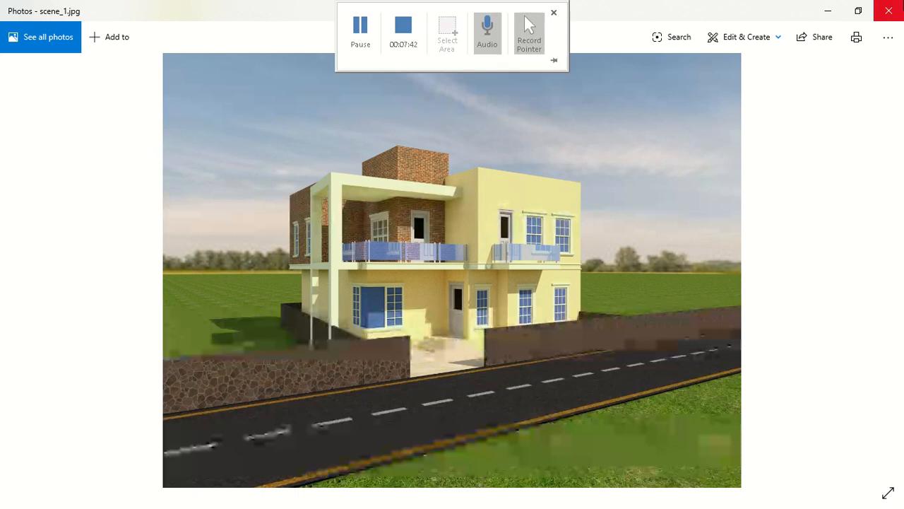
# Close the image viewer and the file folder, and switch back to the SketchUp project
pyautogui.click(888, 10)
pyautogui.click(889, 6)
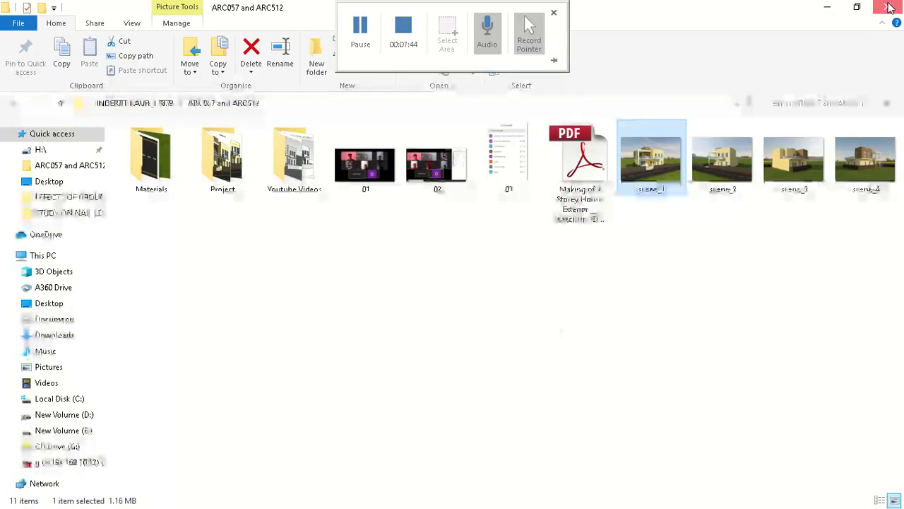
pyautogui.click(600, 496)
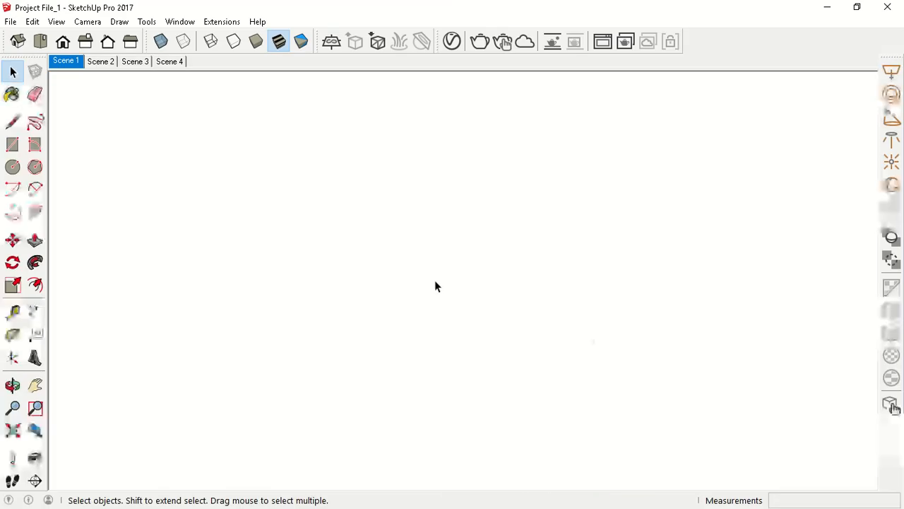